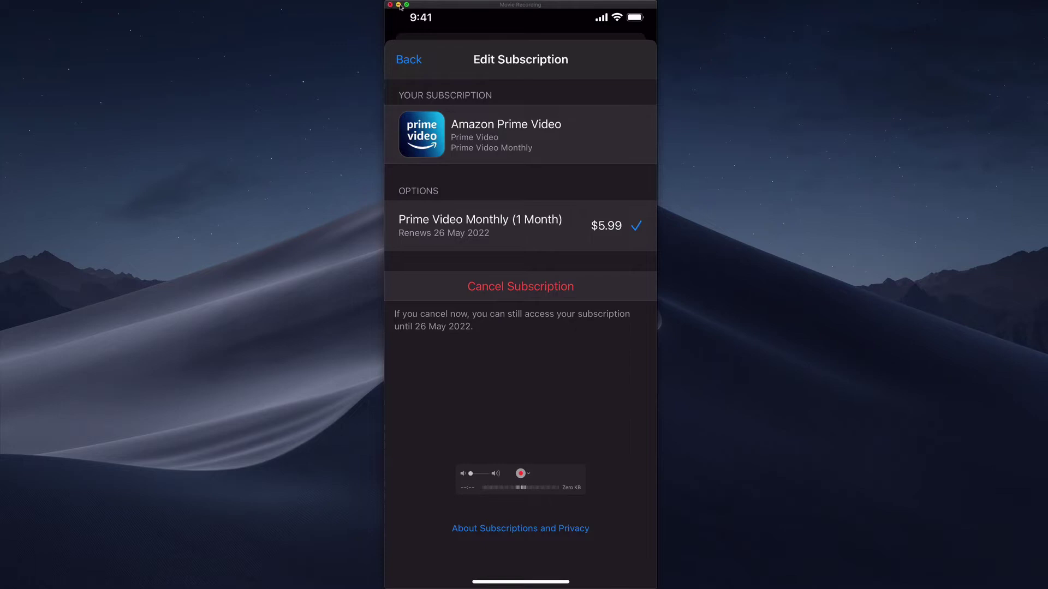
Minimise the QuickTime iPhone mirror, launch Music on the iTunes Store, and enlarge its window
left_click(398, 4)
mouse_move(273, 580)
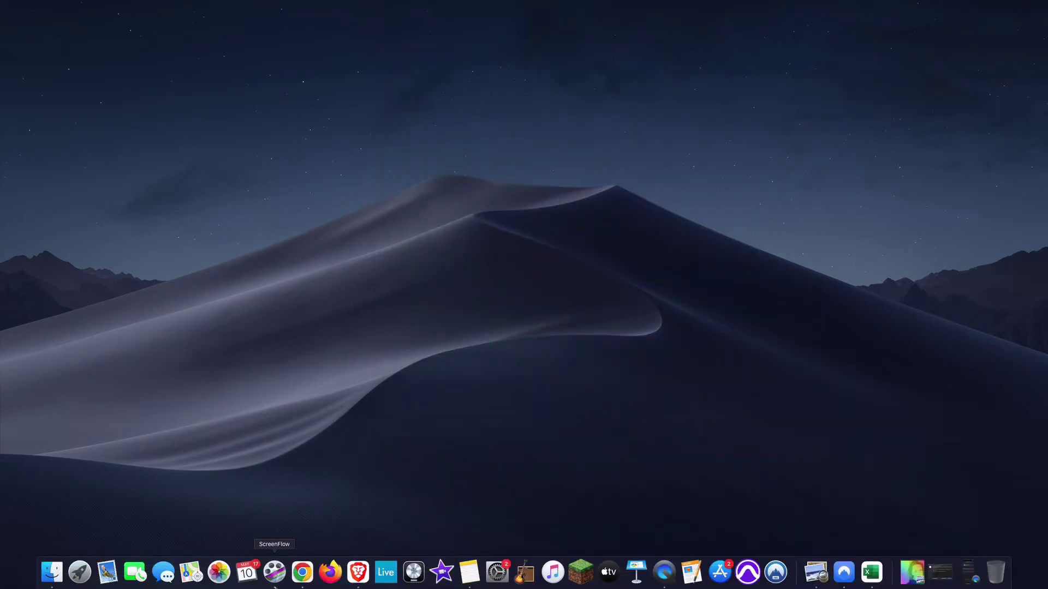
left_click(80, 572)
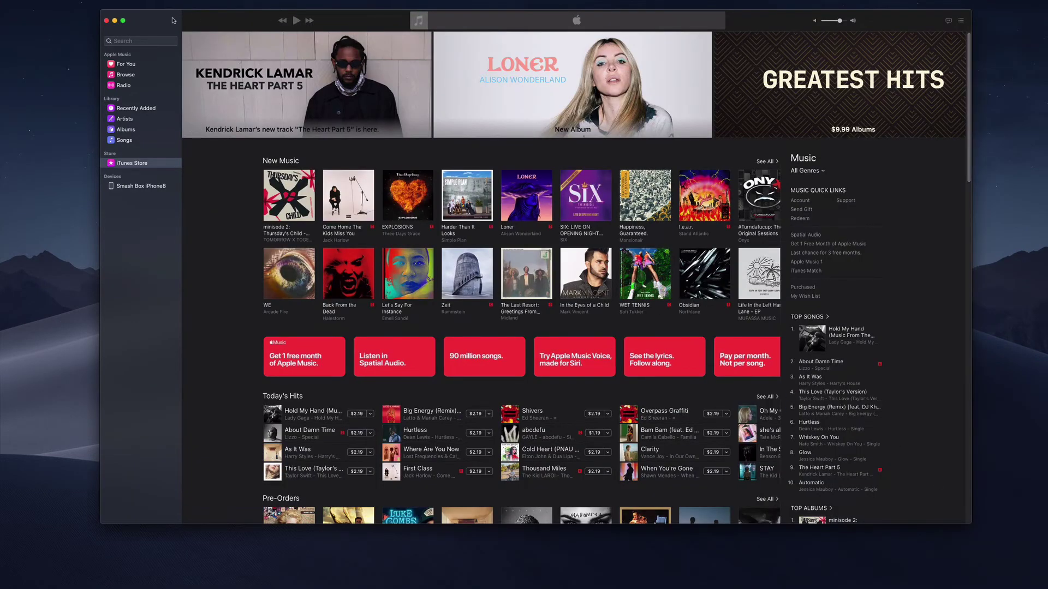
left_click_drag(285, 21, 225, 18)
left_click_drag(911, 520, 981, 542)
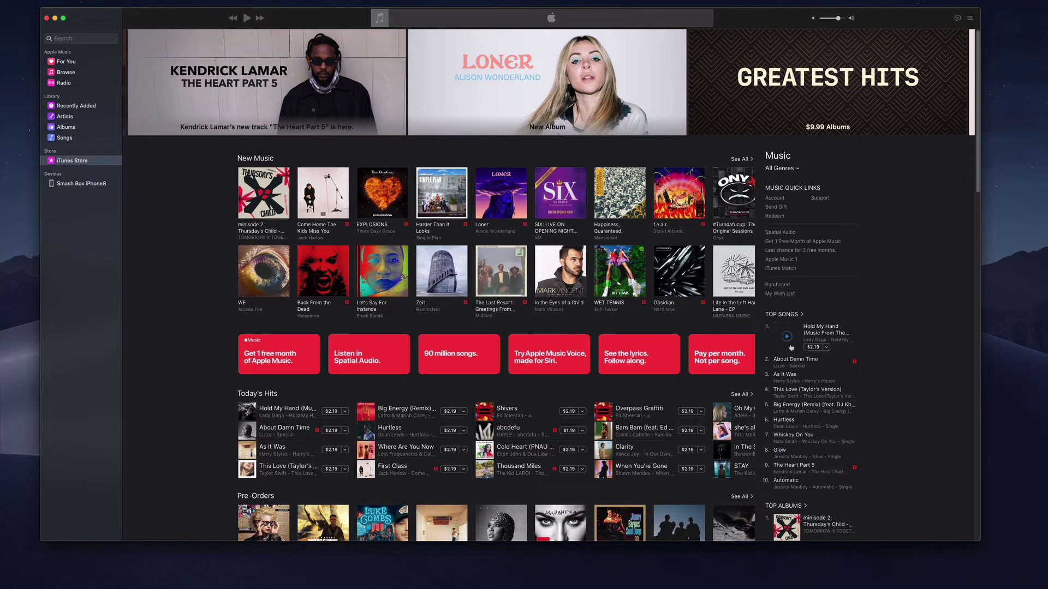
Open Account from Music Quick Links to reach Subscriptions listing Duolingo and Amazon Prime Video
mouse_move(855, 161)
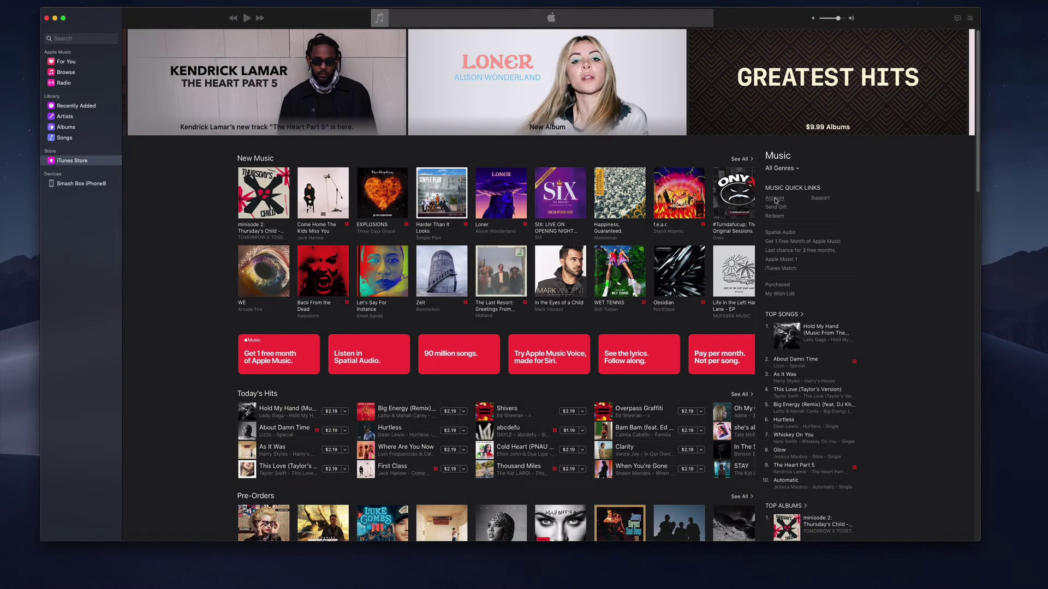
left_click(775, 199)
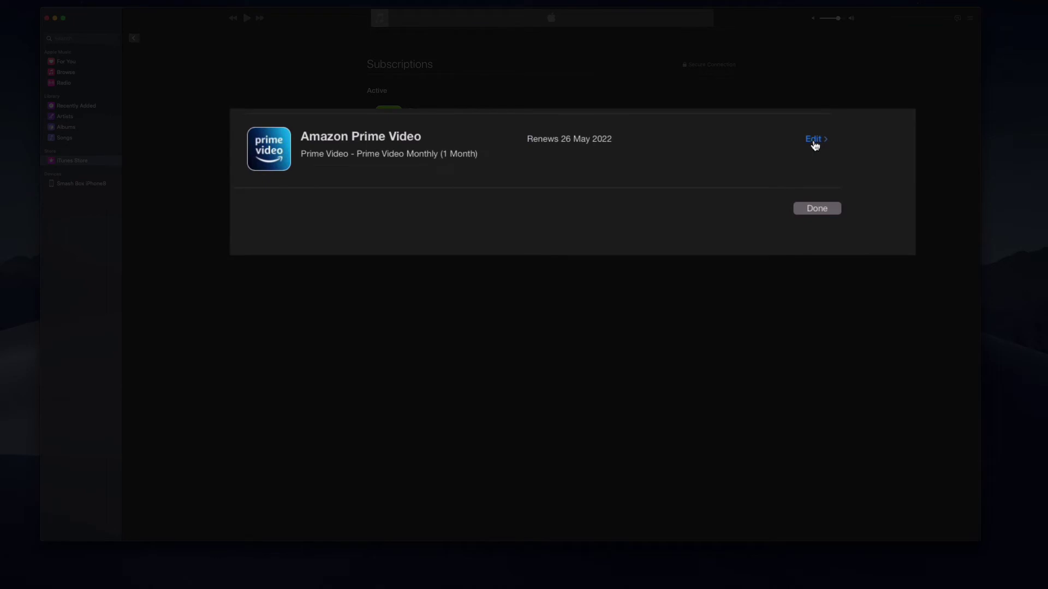
Edit the Amazon Prime Video subscription and choose Cancel Subscription to raise the confirmation
left_click(815, 141)
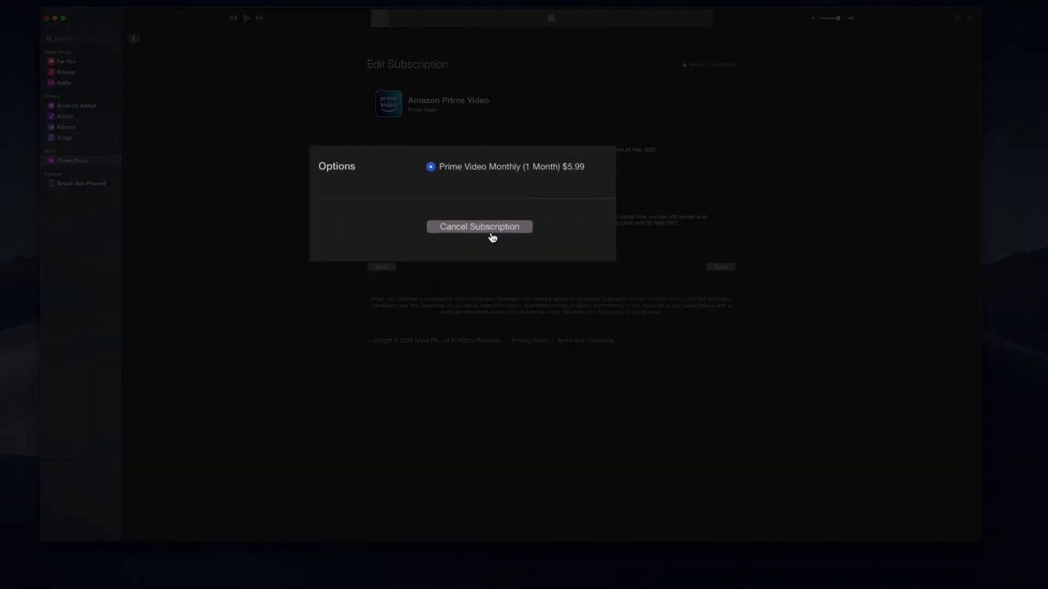
left_click(491, 229)
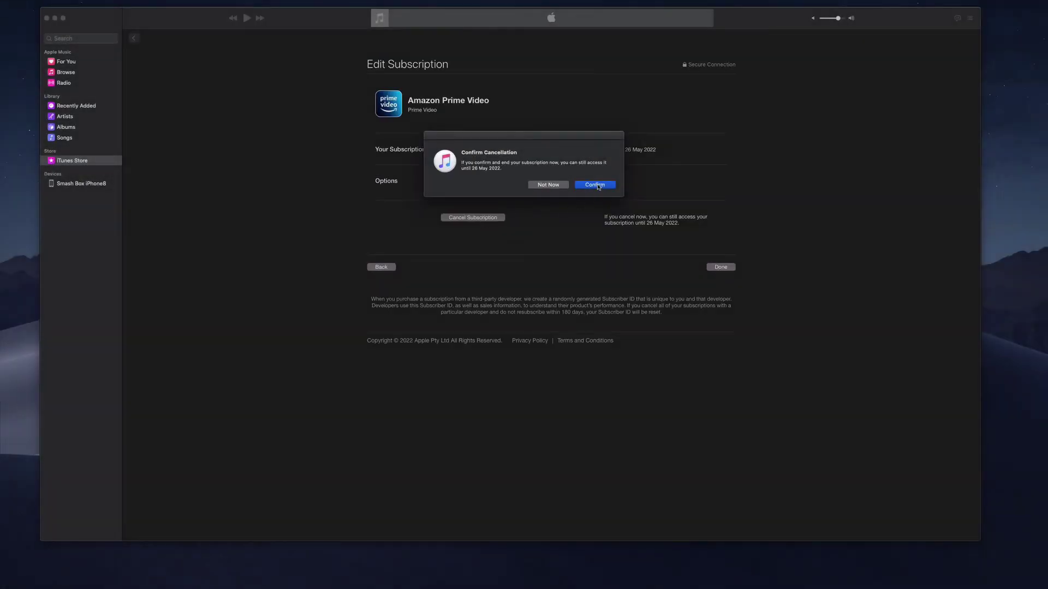
Confirm the cancellation so Amazon Prime Video expires on 26 May 2022
left_click(598, 188)
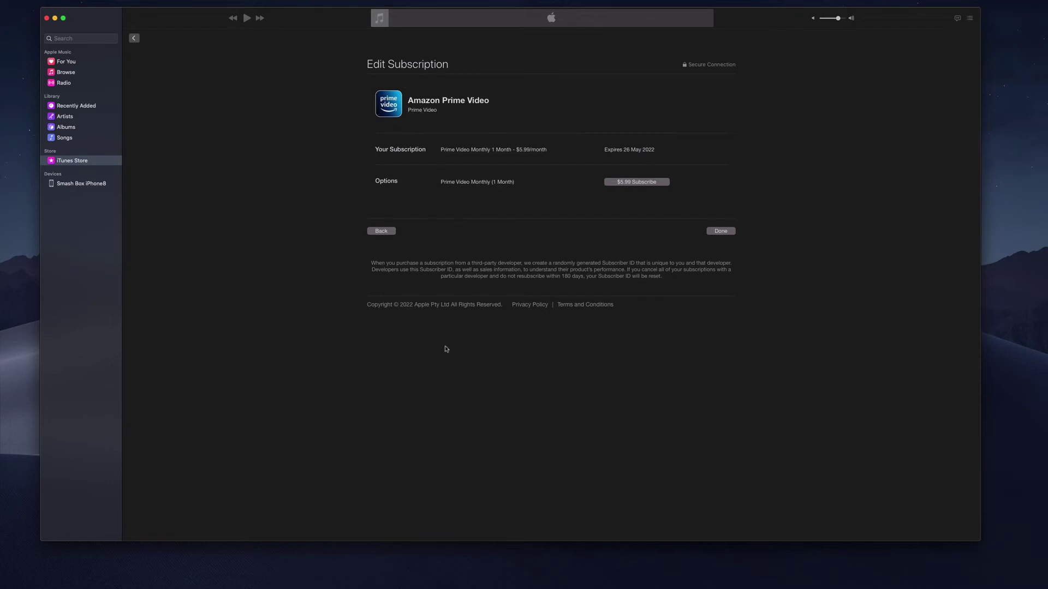
Return to Subscriptions and reopen Amazon Prime Video, showing 26 May 2022 expiry and $5.99 resubscribe
left_click(721, 232)
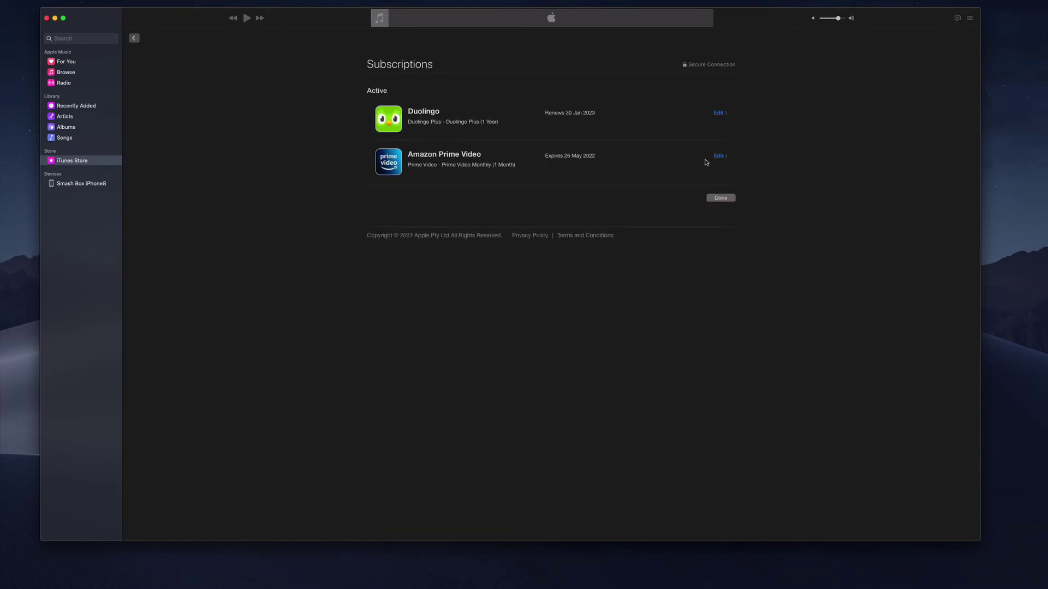
left_click(718, 157)
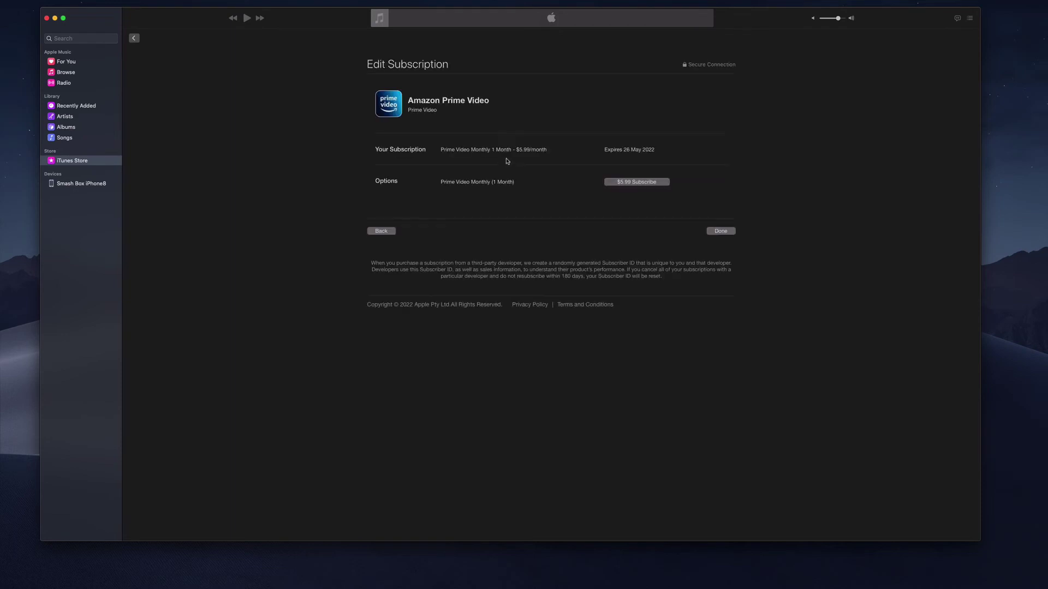